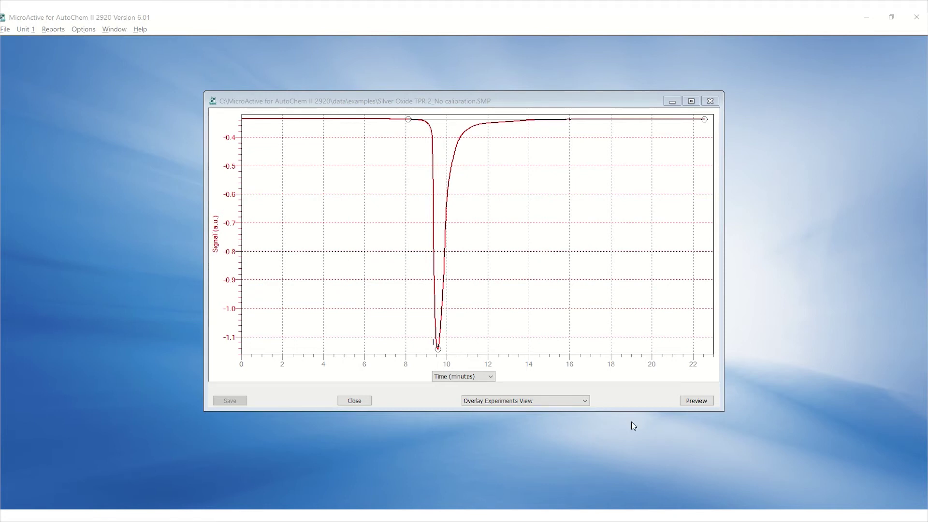
Switch to the Peak Editor view and preview the summary report (peak 123.5 °C, area 0.57811)
{"action": "left_click", "coordinate": [586, 402]}
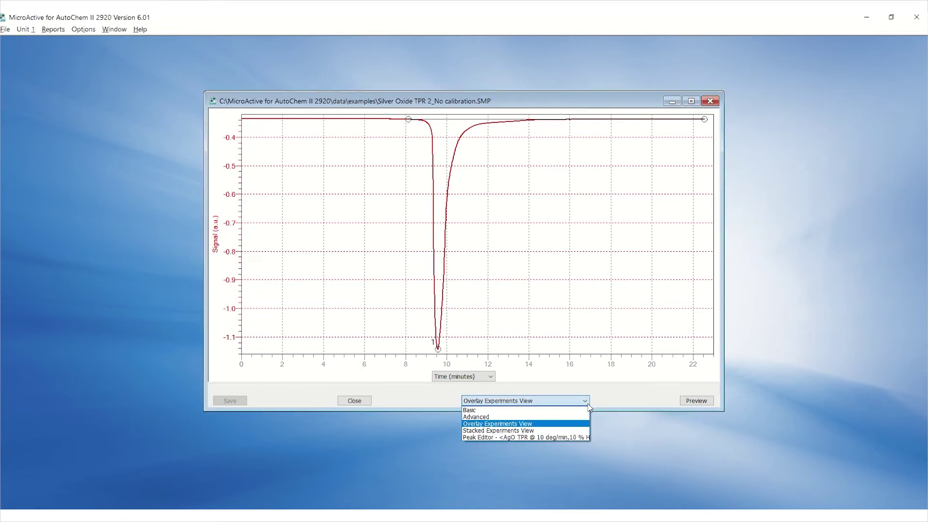
{"action": "left_click", "coordinate": [581, 438]}
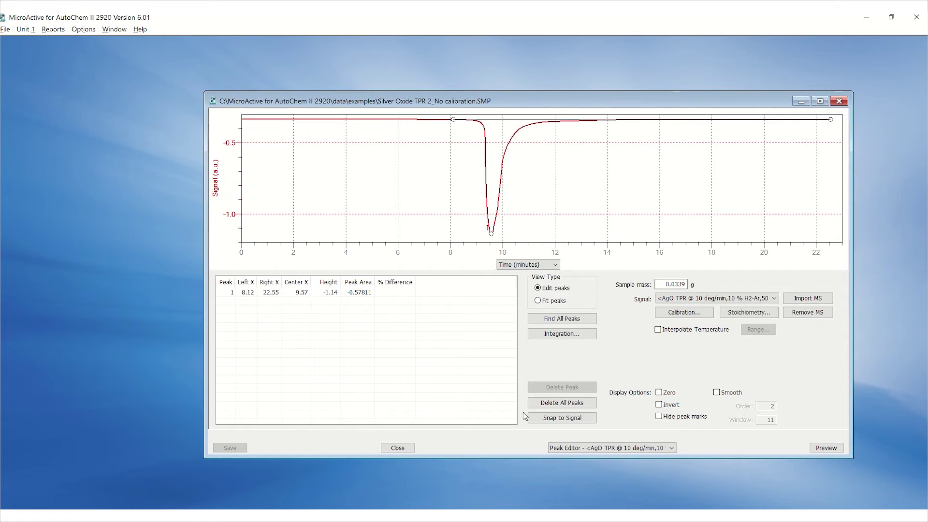
{"action": "left_click", "coordinate": [827, 448]}
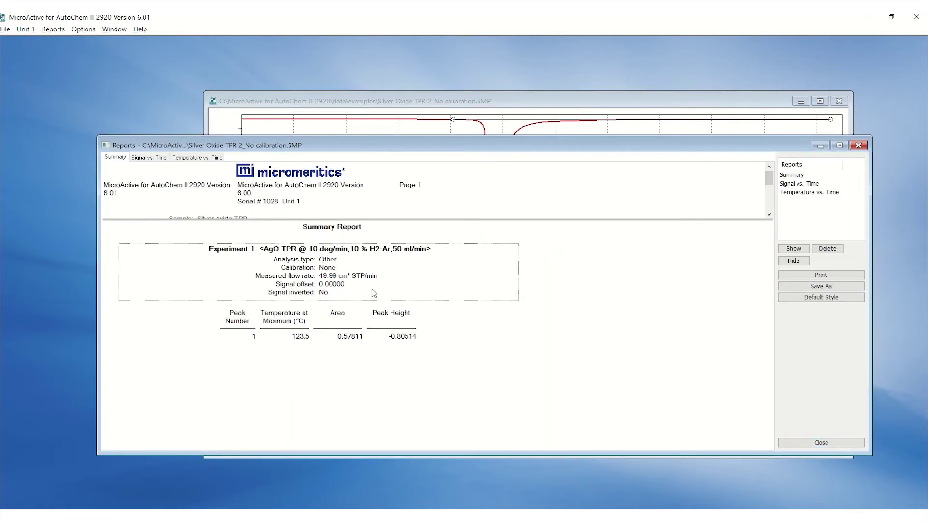
{"action": "left_click", "coordinate": [809, 443]}
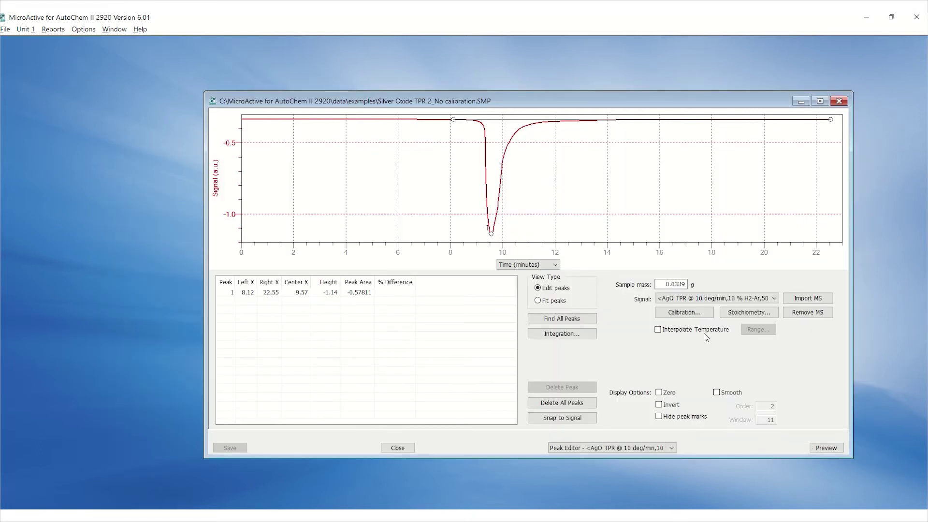
Select the (2920_0009) 10% H2/Ar Gas Cal 50cc 122120 calibration in the Calibration dialog and apply it
{"action": "left_click", "coordinate": [696, 313]}
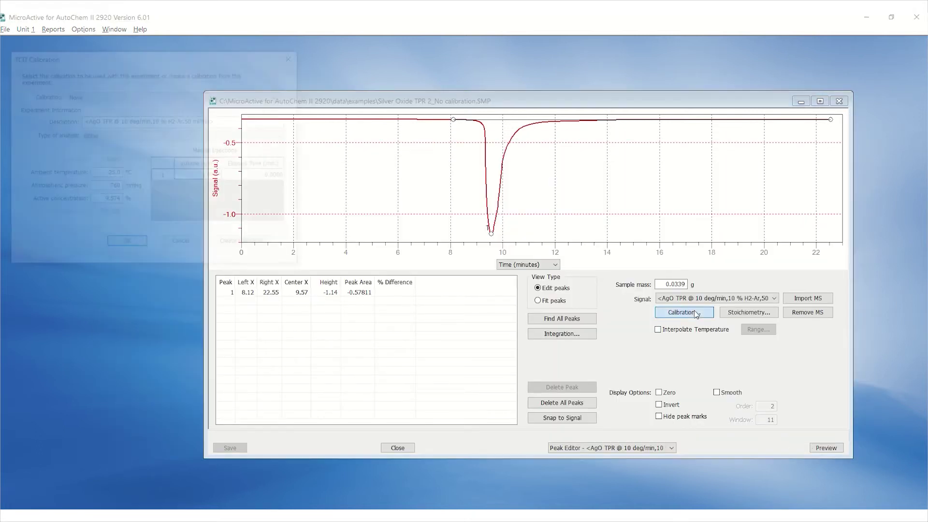
{"action": "left_click", "coordinate": [281, 100]}
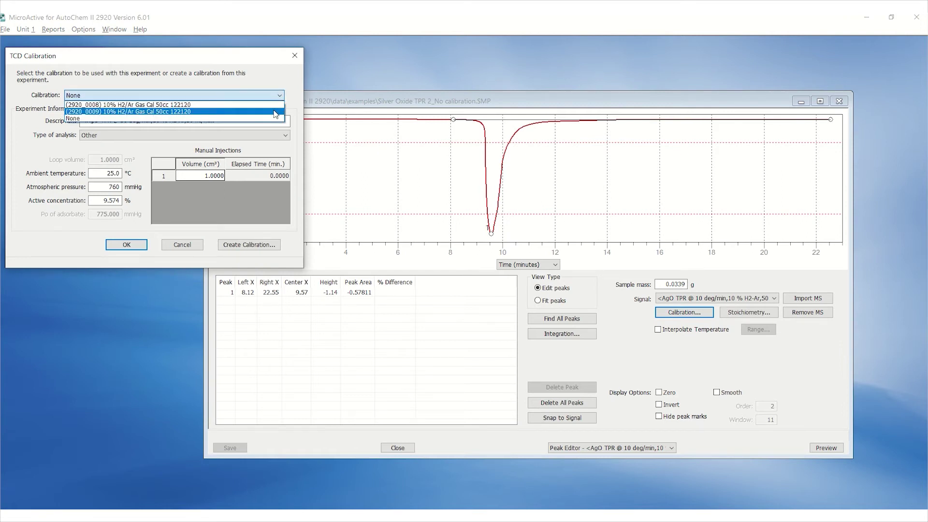
{"action": "left_click", "coordinate": [275, 112]}
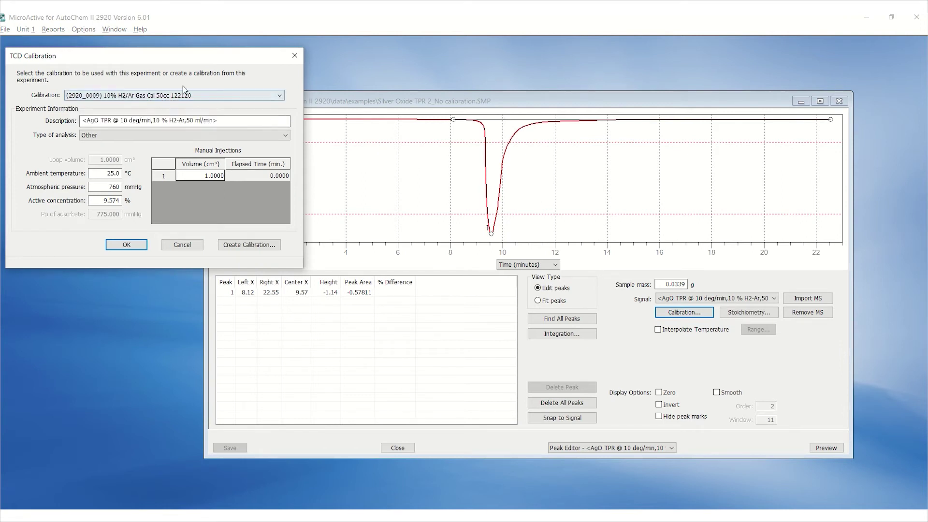
{"action": "left_click", "coordinate": [144, 249]}
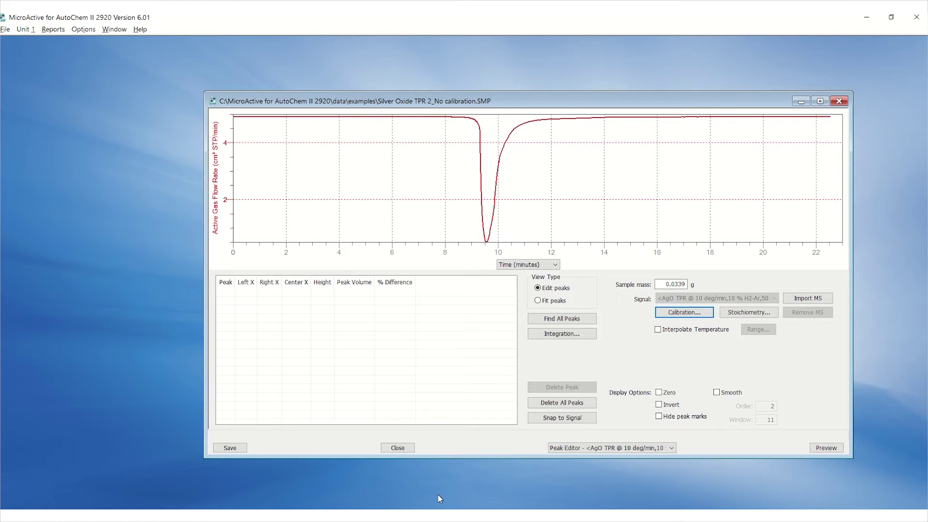
Turn the Zero signal option on and back off, then try the Invert option
{"action": "left_click", "coordinate": [664, 392]}
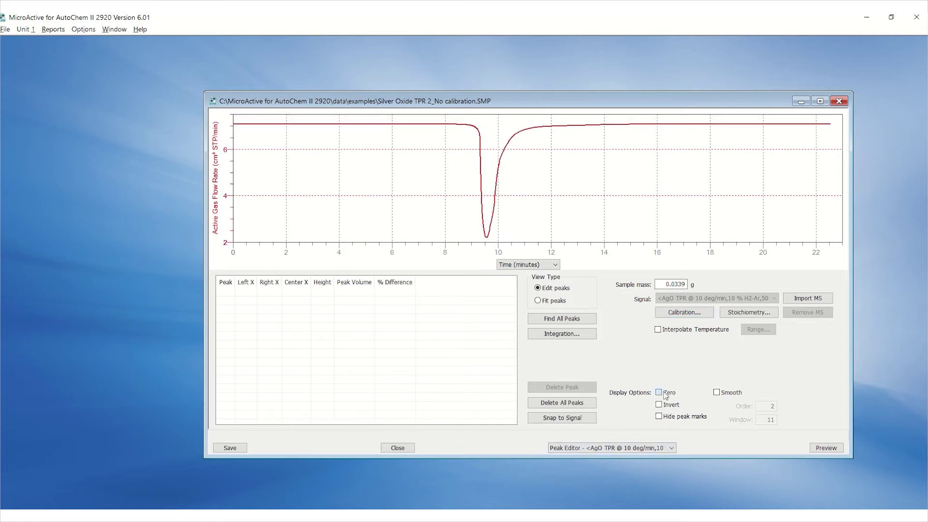
{"action": "left_click", "coordinate": [665, 394]}
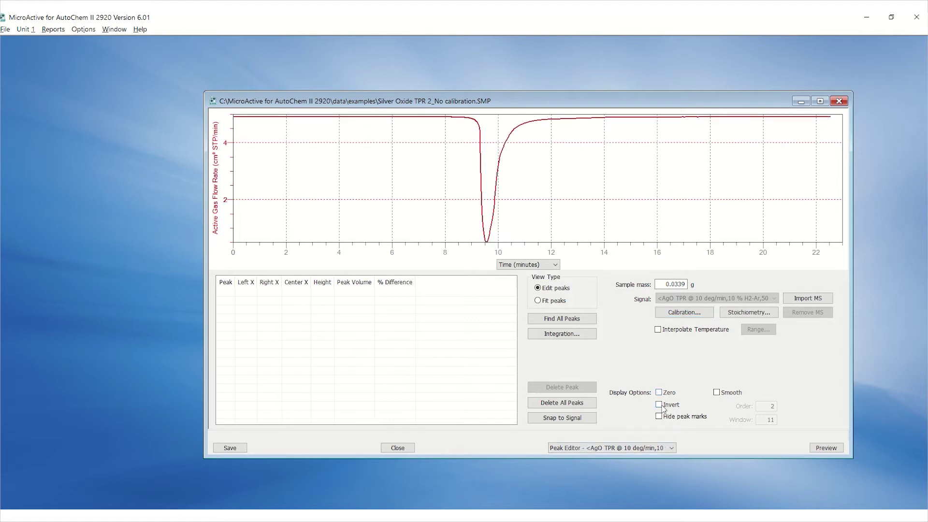
{"action": "left_click", "coordinate": [662, 406]}
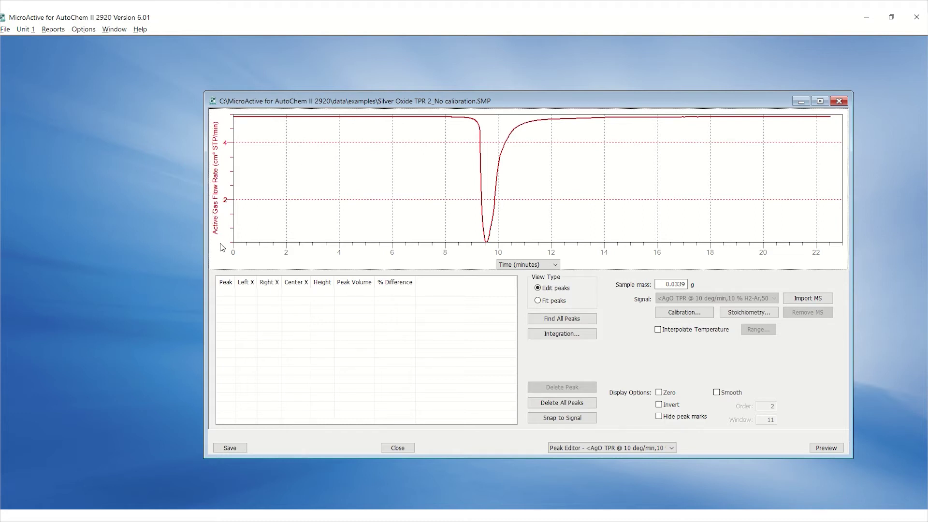
Find all peaks automatically and preview the summary report showing quantity 97.66077 cm³/g STP
{"action": "left_click", "coordinate": [296, 119]}
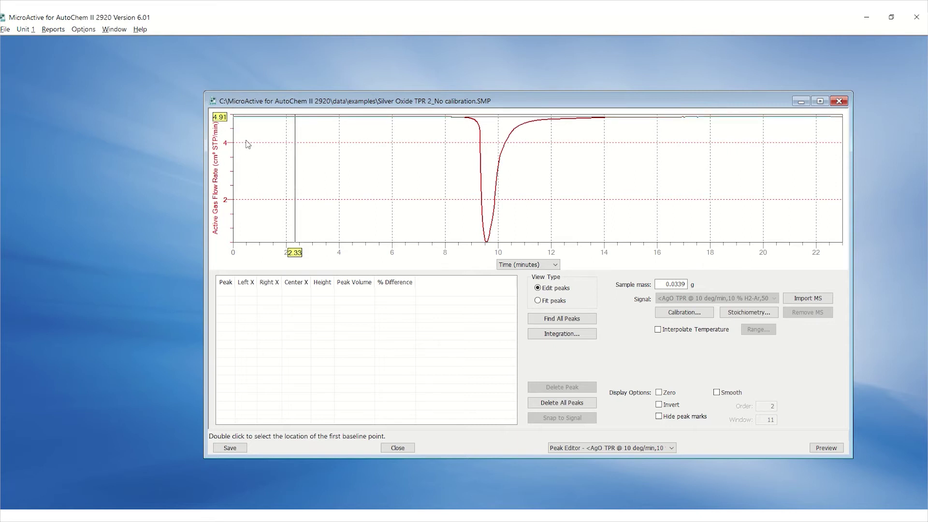
{"action": "left_click", "coordinate": [594, 323]}
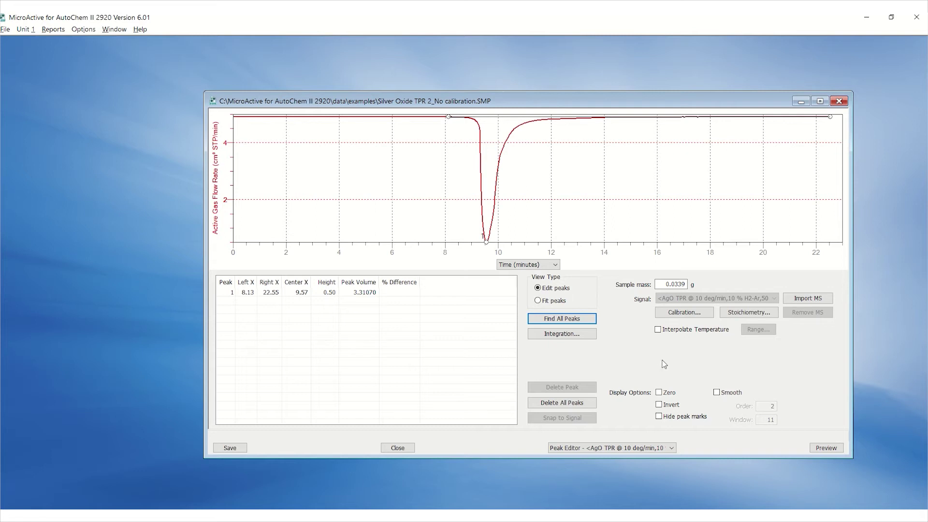
{"action": "left_click", "coordinate": [831, 449]}
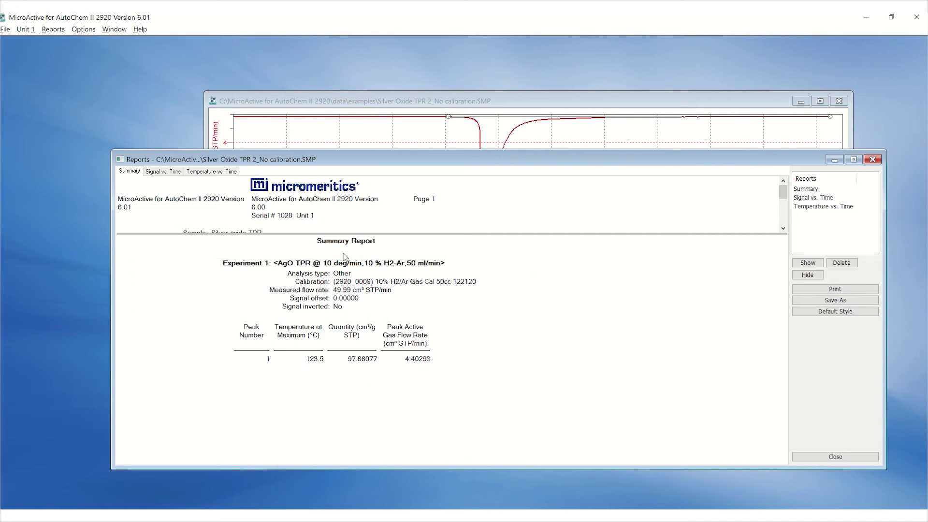
{"action": "left_click", "coordinate": [816, 459]}
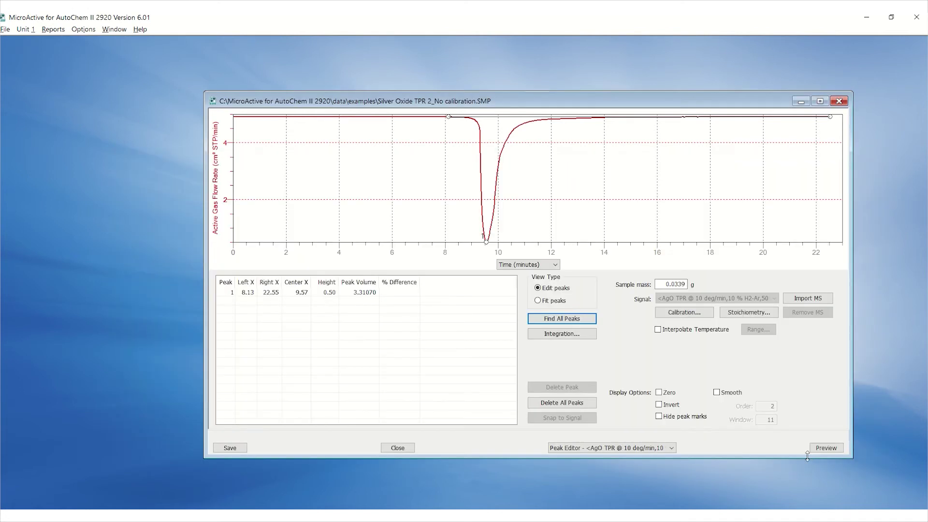
Delete all peaks, integrate manually from about 8 to 14 minutes, delete that peak, and re-find peaks
{"action": "left_click", "coordinate": [580, 403]}
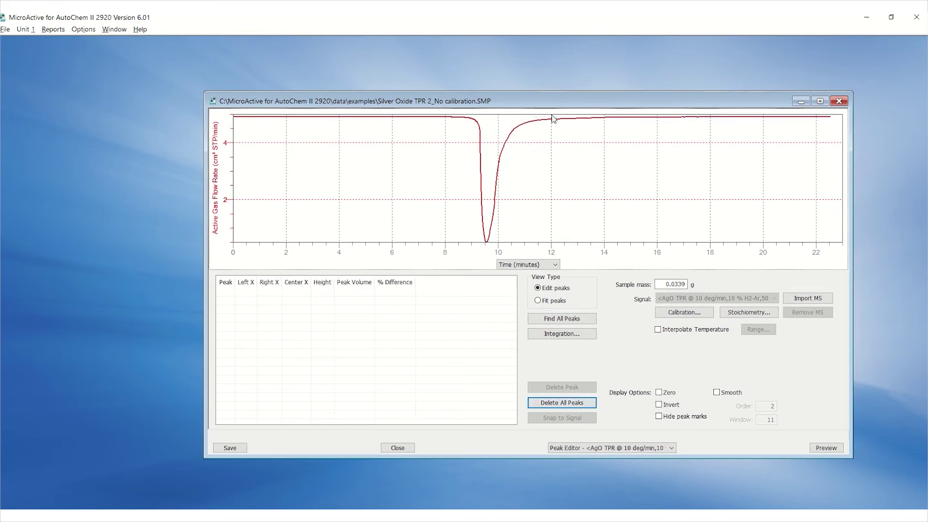
{"action": "left_click", "coordinate": [442, 116]}
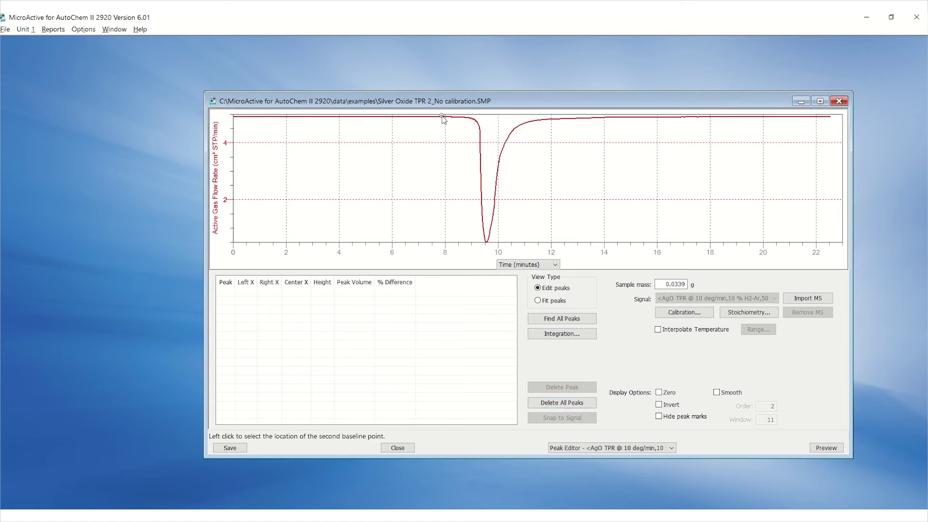
{"action": "left_click", "coordinate": [611, 122]}
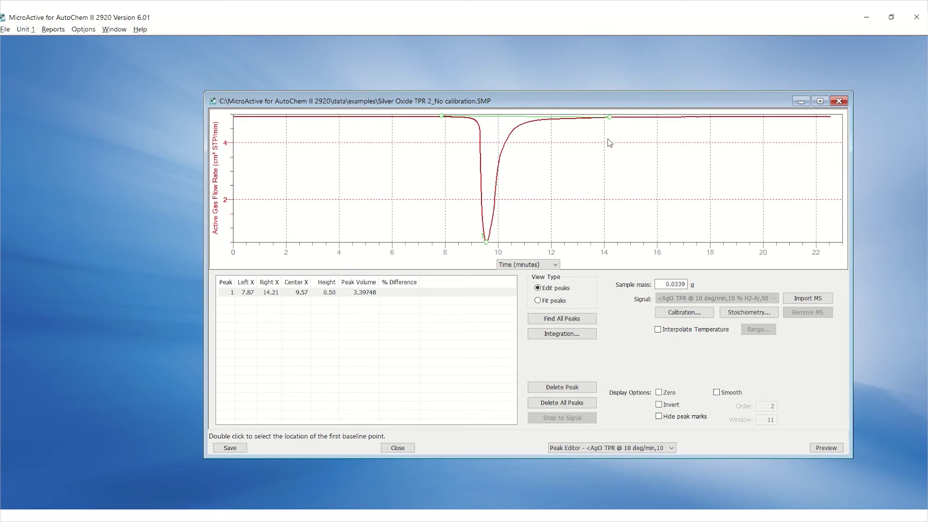
{"action": "left_click", "coordinate": [579, 393]}
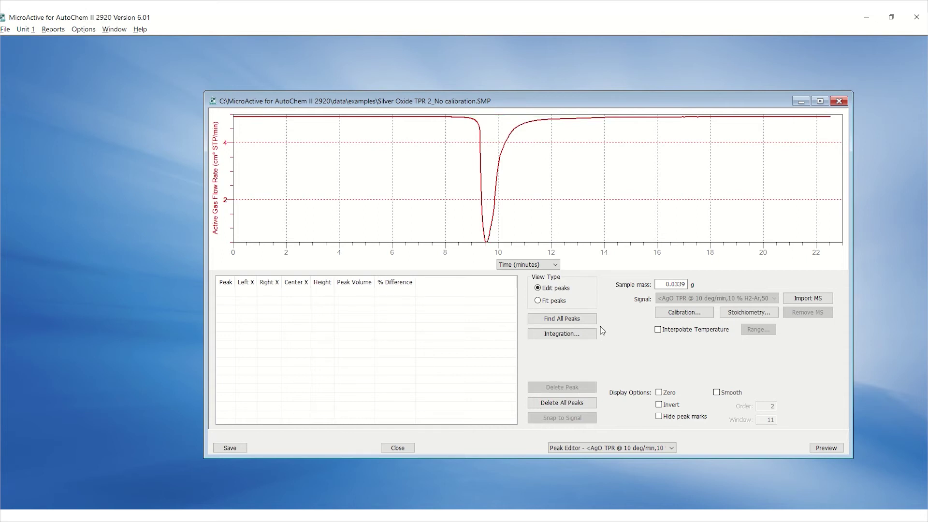
{"action": "left_click", "coordinate": [577, 322]}
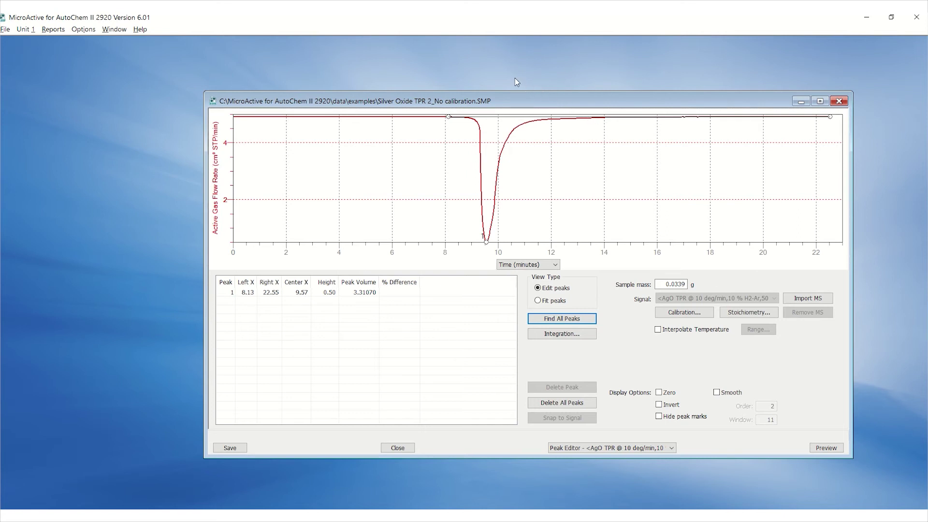
Move peak 1's left baseline limit to about 7.10 minutes, giving peak volume 3.62239
{"action": "left_click", "coordinate": [449, 116]}
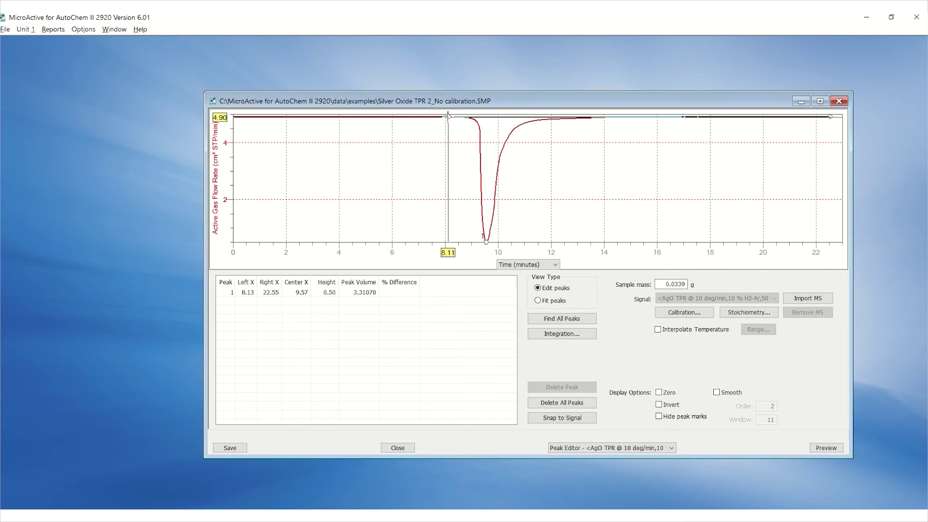
{"action": "left_click", "coordinate": [448, 116]}
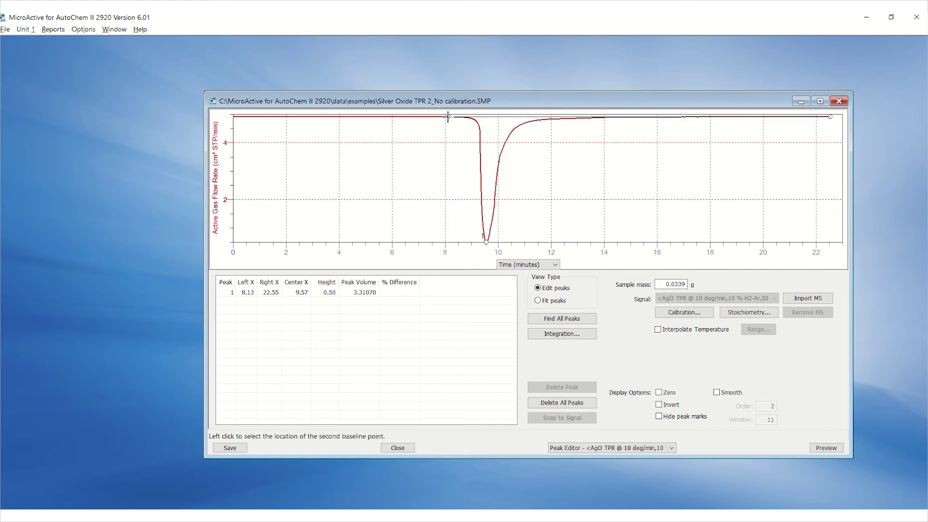
{"action": "left_click", "coordinate": [423, 121]}
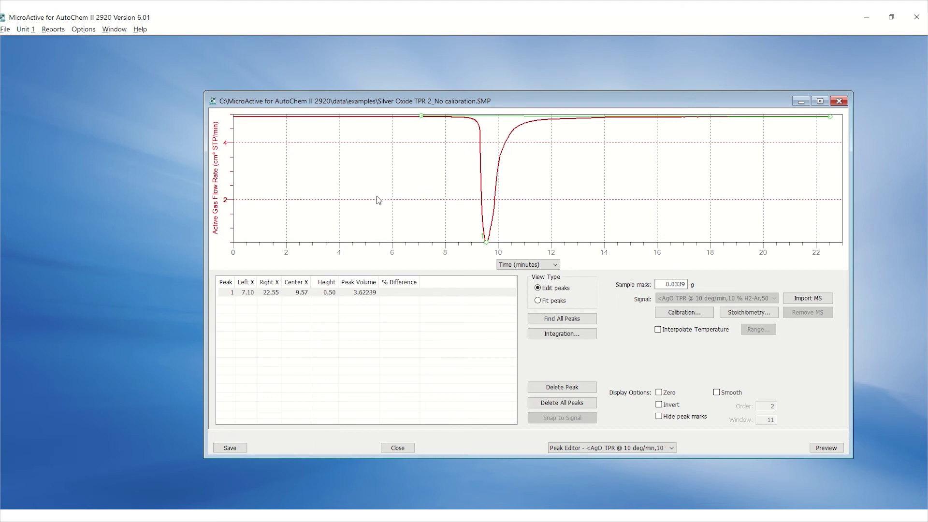
{"action": "left_click_drag", "start_coordinate": [372, 178], "coordinate": [558, 112]}
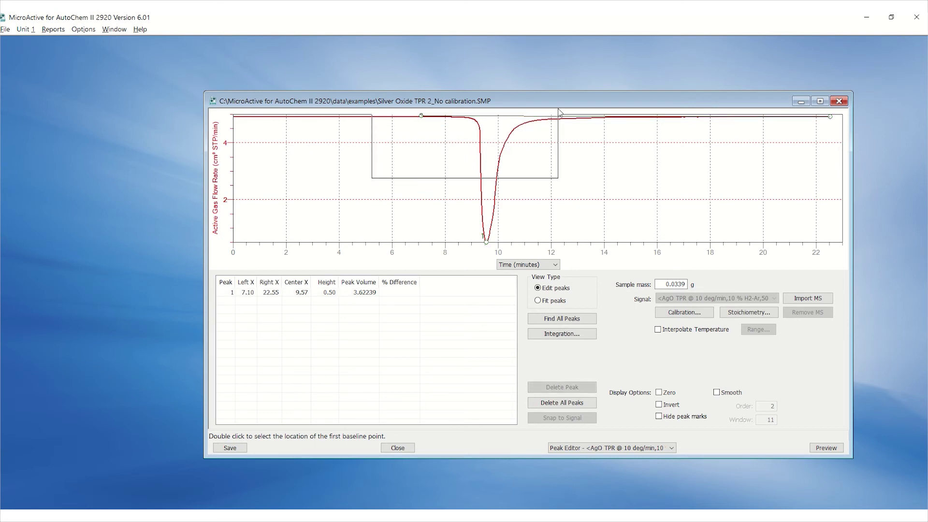
Zoom in, snap the left baseline point onto the signal at 7.08 minutes, then autoscale all axes
{"action": "left_click_drag", "start_coordinate": [558, 111], "coordinate": [559, 111]}
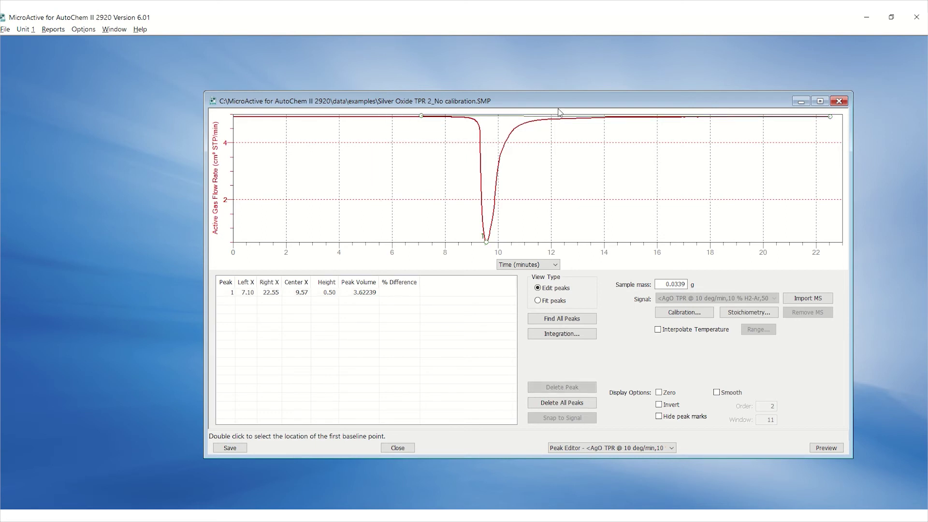
{"action": "double_click", "coordinate": [394, 117]}
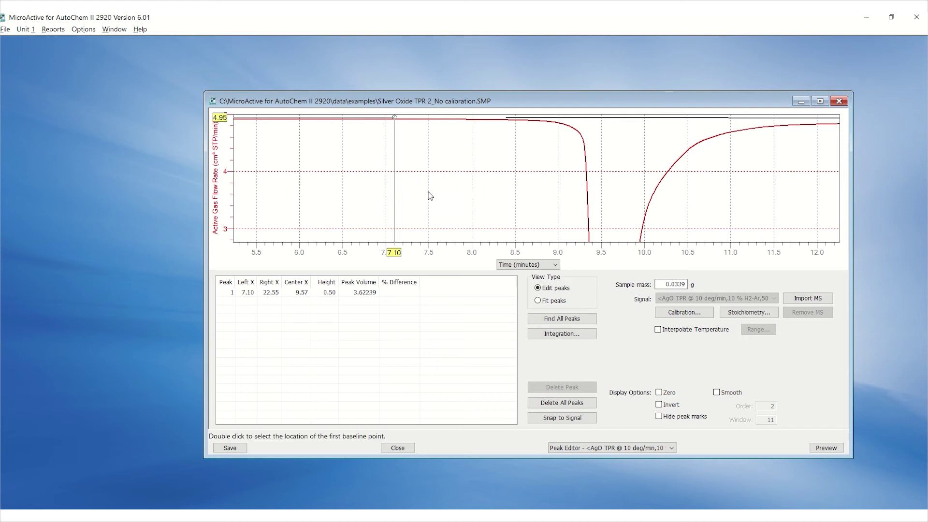
{"action": "left_click", "coordinate": [574, 424]}
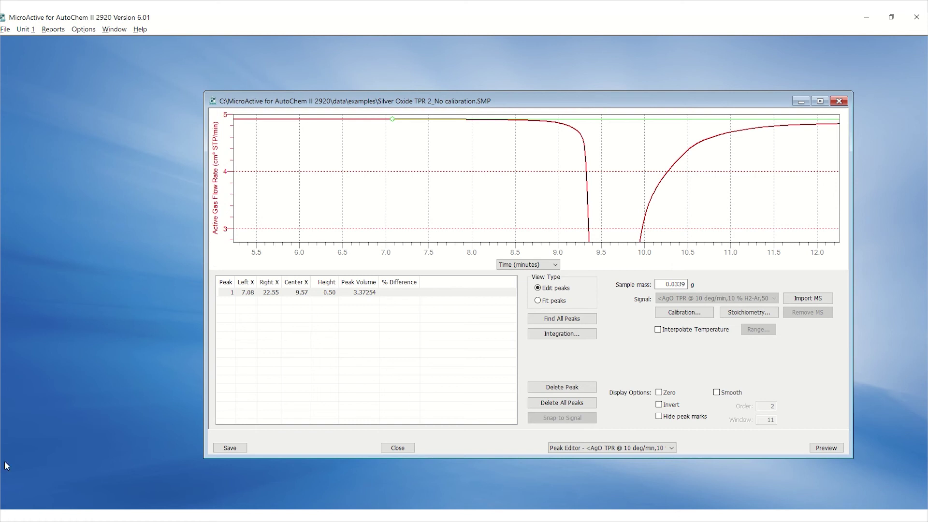
{"action": "right_click", "coordinate": [461, 150]}
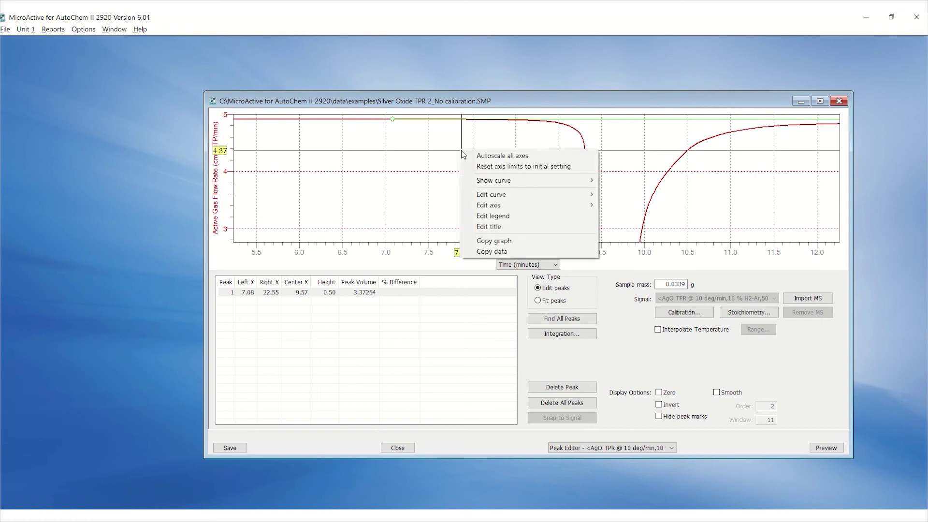
{"action": "left_click", "coordinate": [493, 161]}
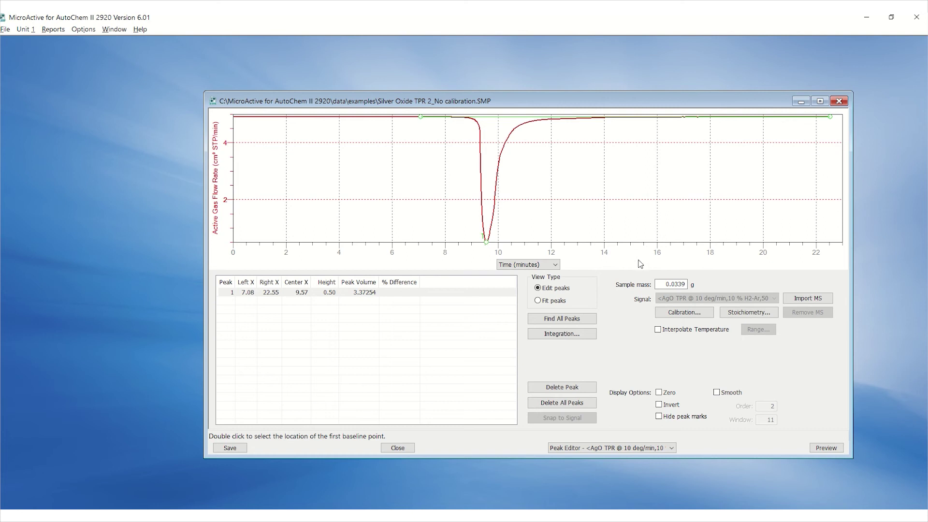
Fit the peak with Log Normal Skewed shape, import standard peaks, optimize, and preview quantity 92.37902
{"action": "left_click", "coordinate": [555, 301]}
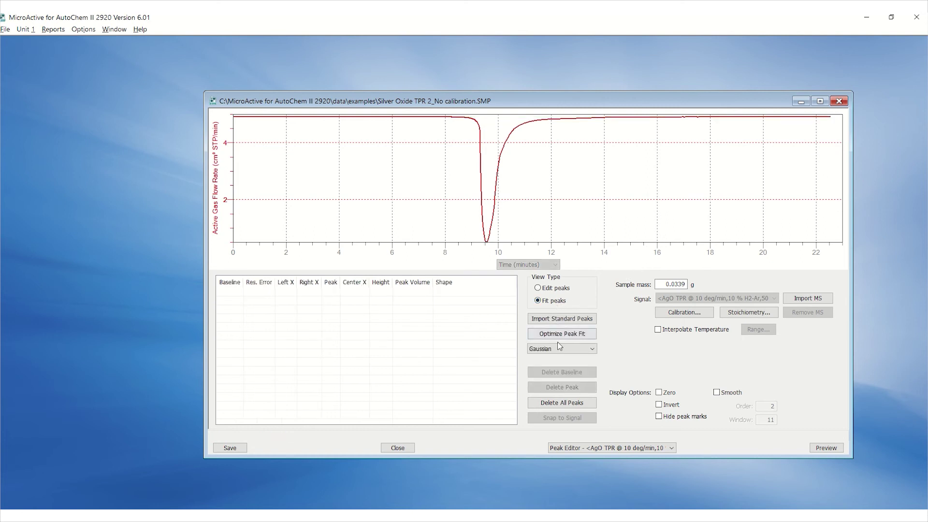
{"action": "left_click", "coordinate": [584, 354]}
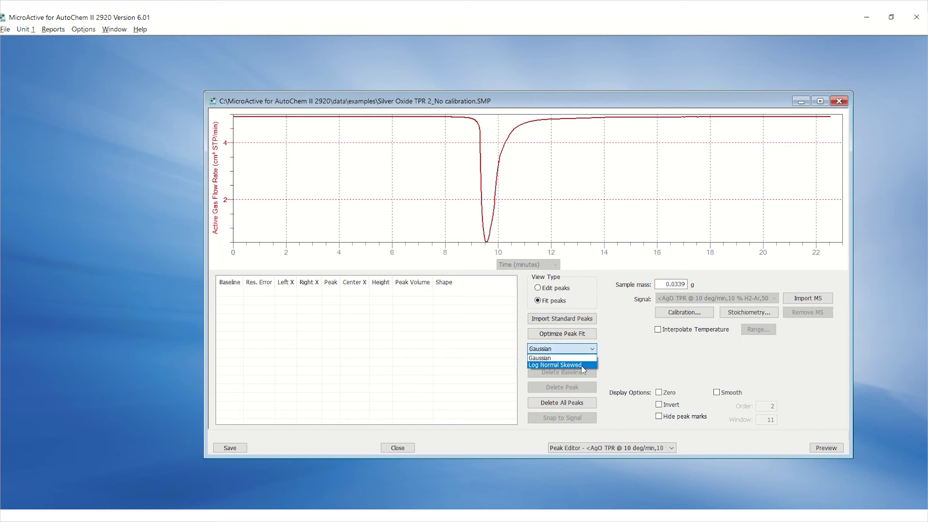
{"action": "left_click", "coordinate": [584, 365]}
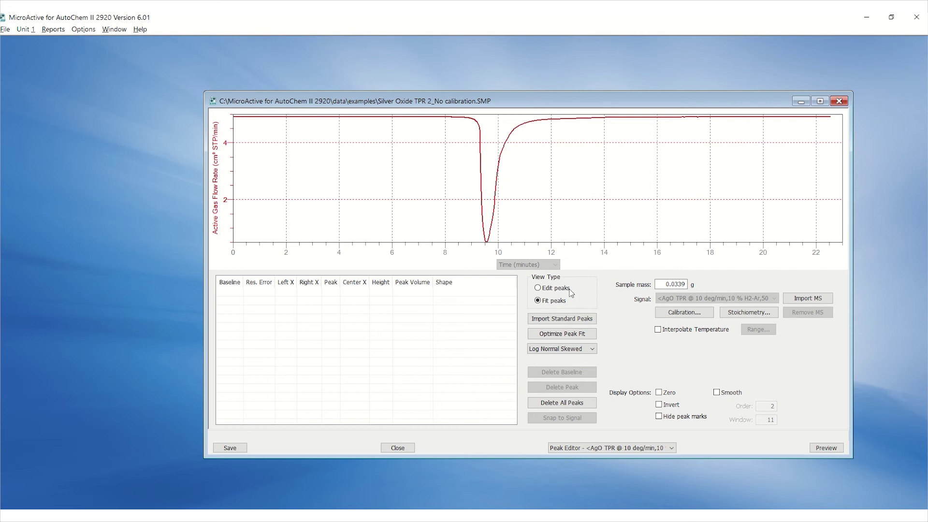
{"action": "left_click", "coordinate": [560, 321]}
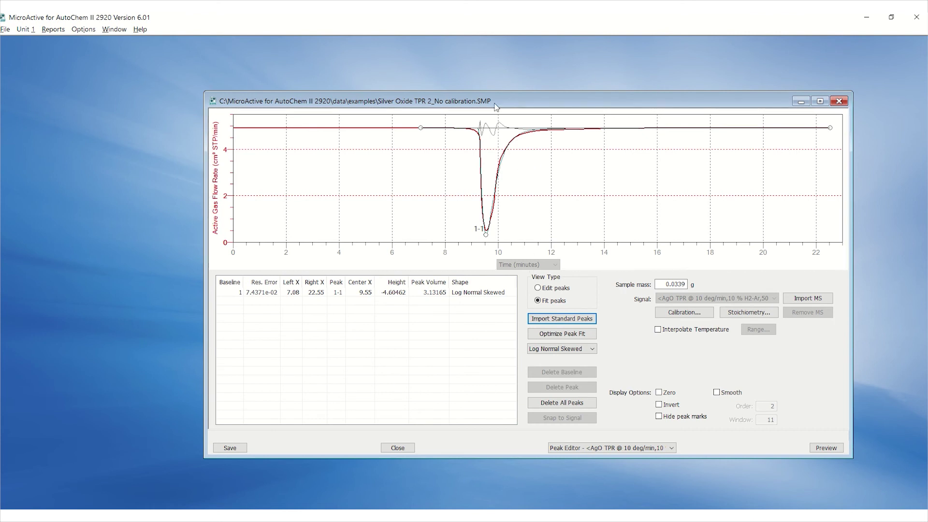
{"action": "left_click", "coordinate": [560, 334]}
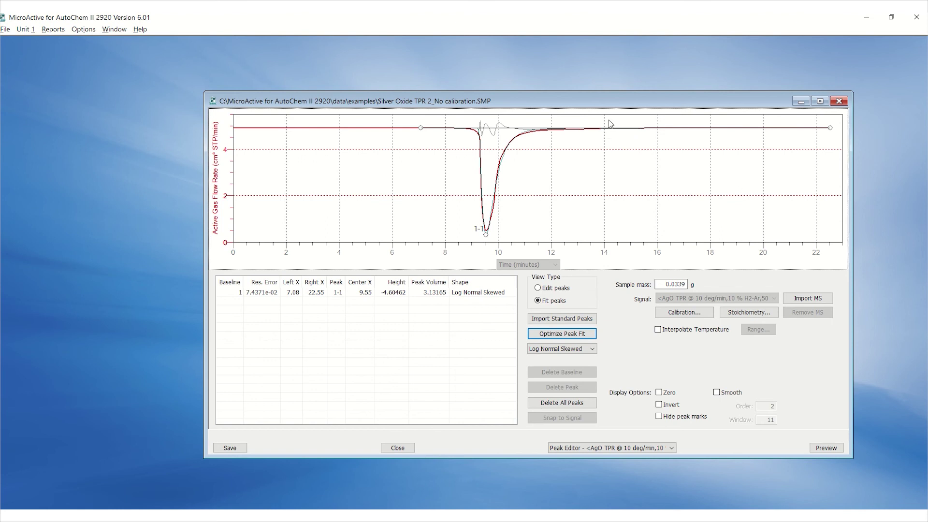
{"action": "left_click", "coordinate": [822, 447]}
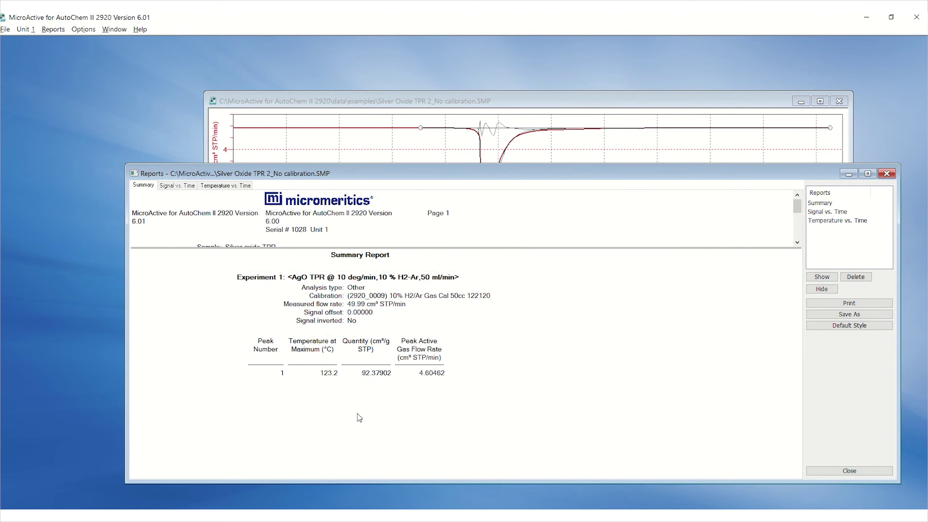
Delete the fitted peaks, return to Edit peaks, and preview the report showing 99.48489 cm³/g STP
{"action": "left_click", "coordinate": [842, 472]}
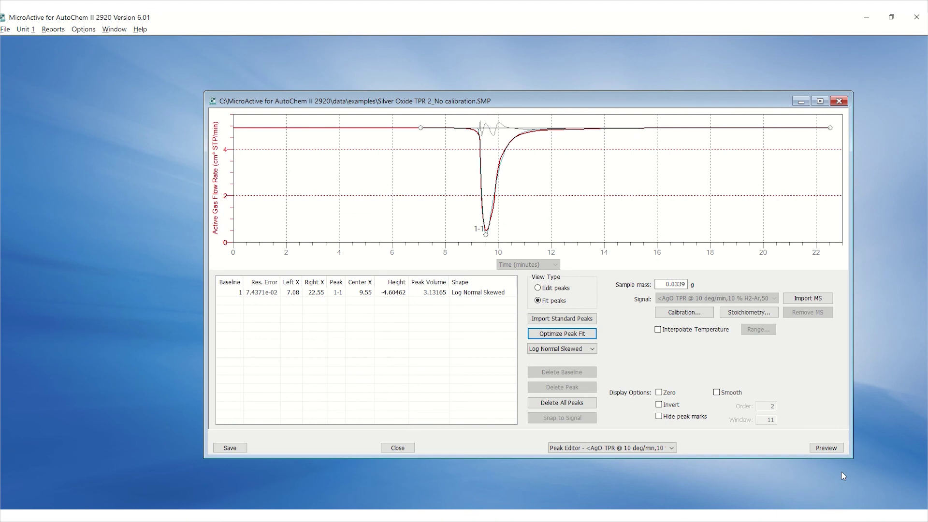
{"action": "left_click", "coordinate": [560, 404]}
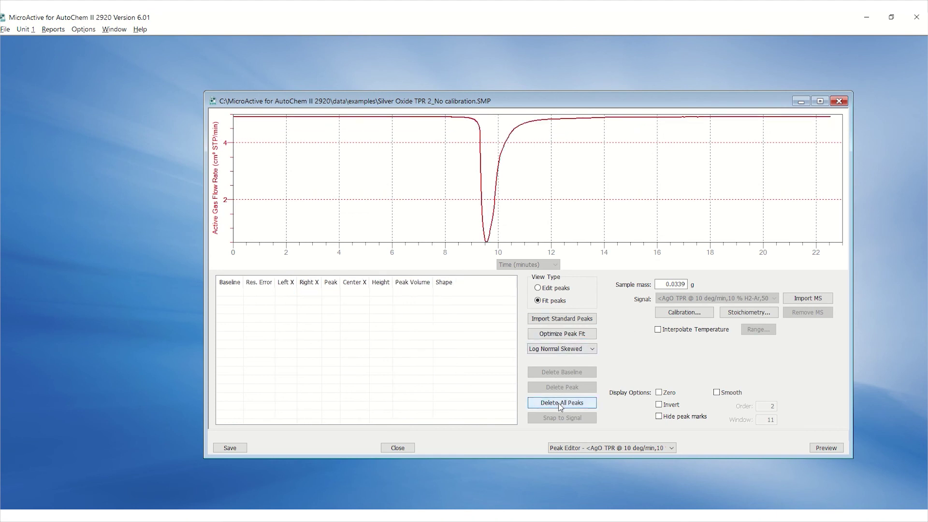
{"action": "left_click", "coordinate": [559, 292]}
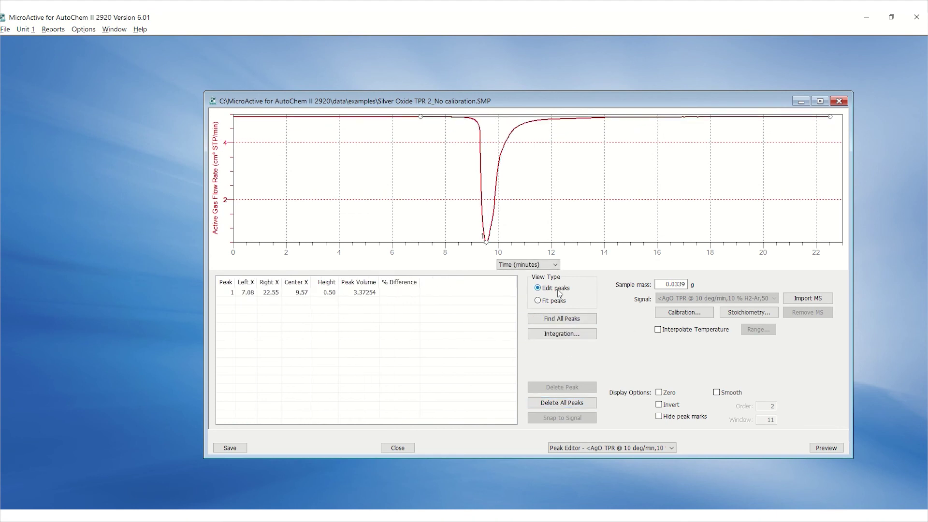
{"action": "left_click", "coordinate": [827, 448]}
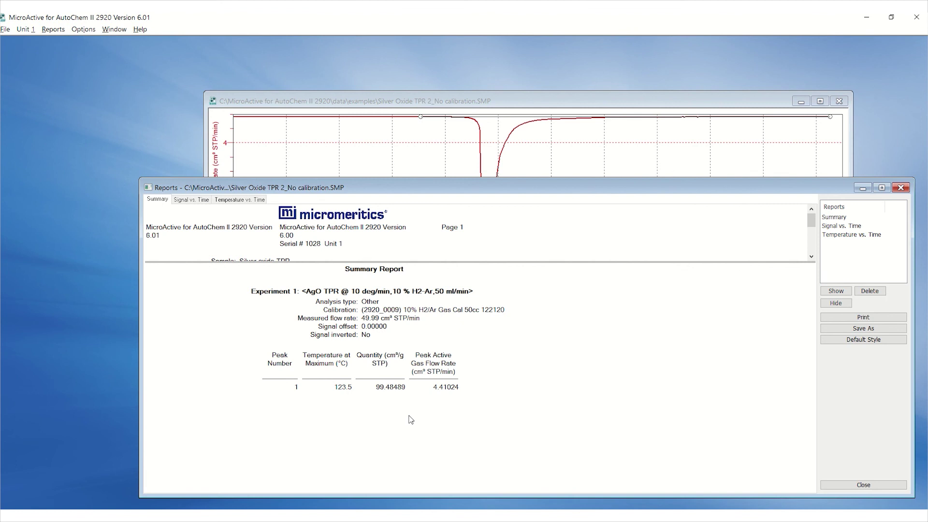
{"action": "left_click", "coordinate": [863, 485]}
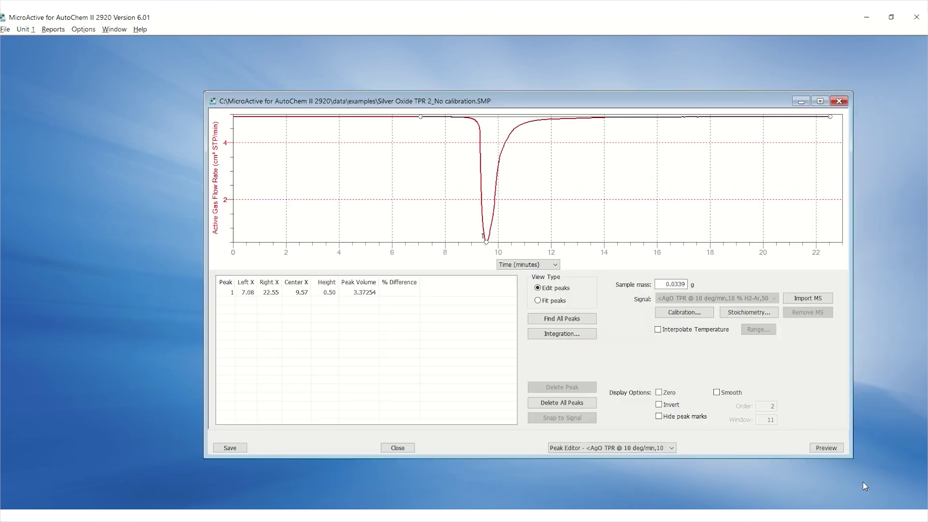